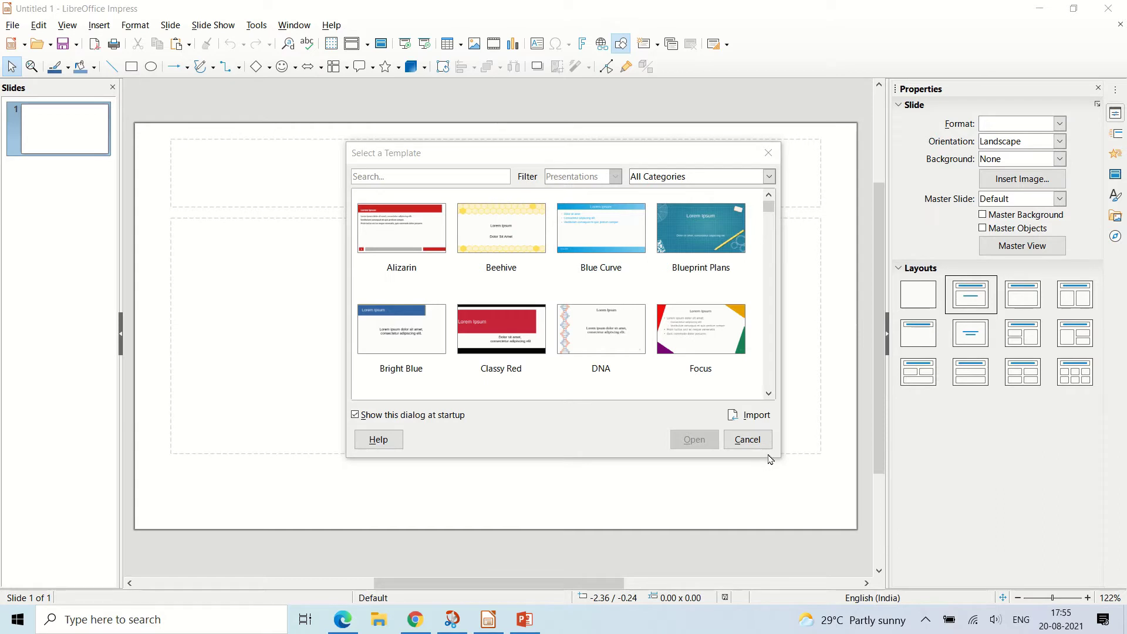
# Step: Cancel the Select a Template dialog to start from the default title-and-text presentation
pyautogui.click(763, 441)
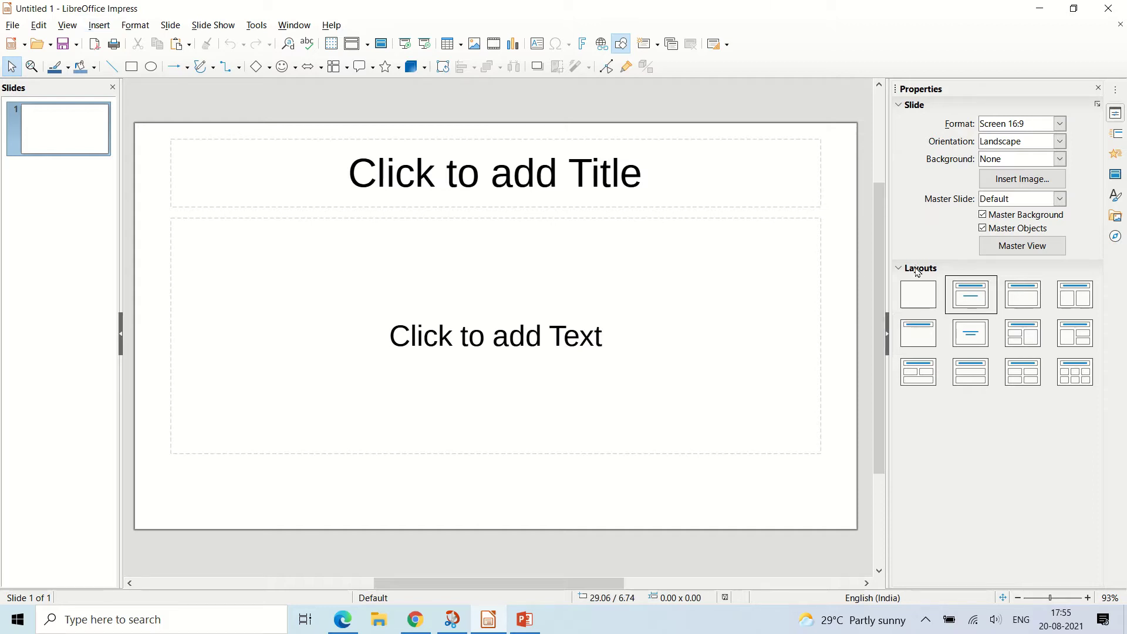
# Step: Switch the slide to the Blank Slide layout and open the Insert menu
pyautogui.click(920, 291)
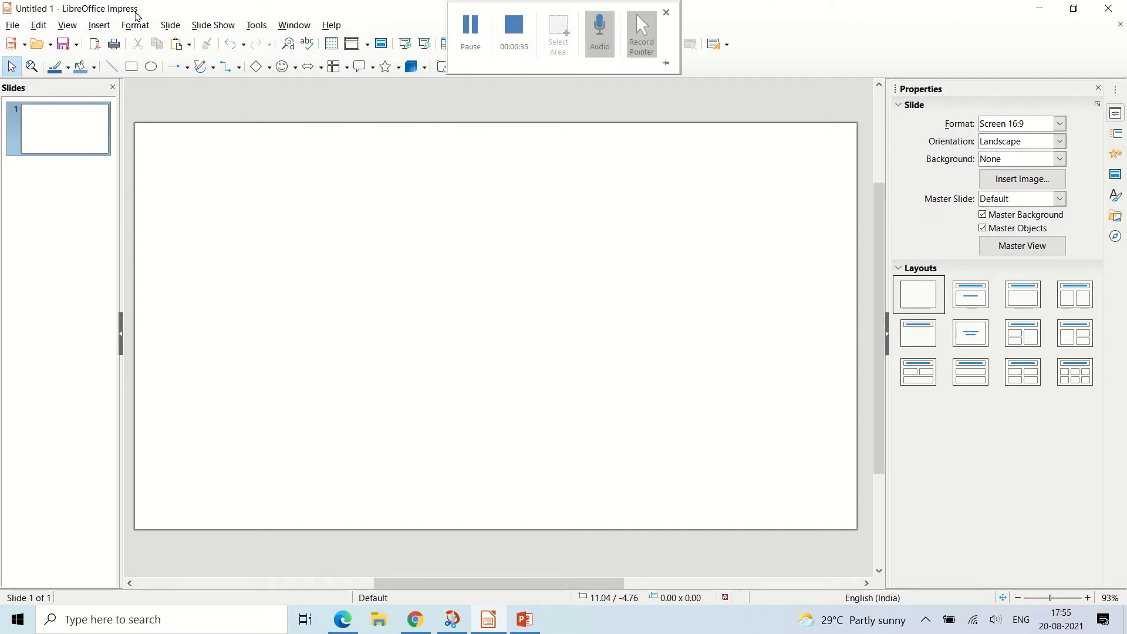
pyautogui.click(99, 26)
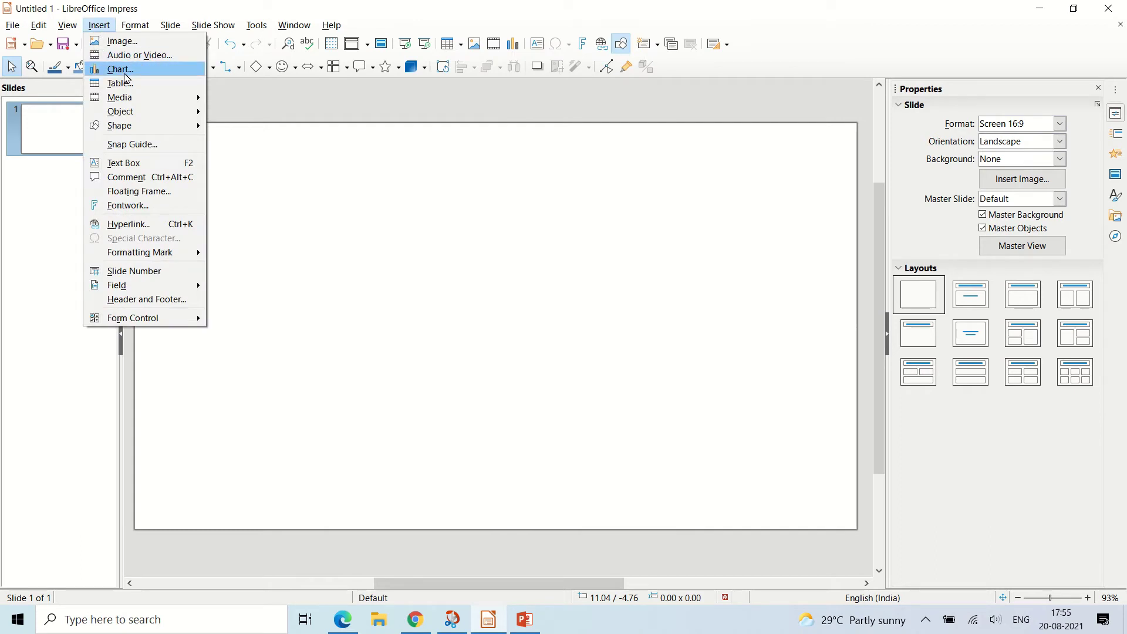
# Step: Insert a default column chart with three series and four rows onto the blank slide
pyautogui.click(126, 73)
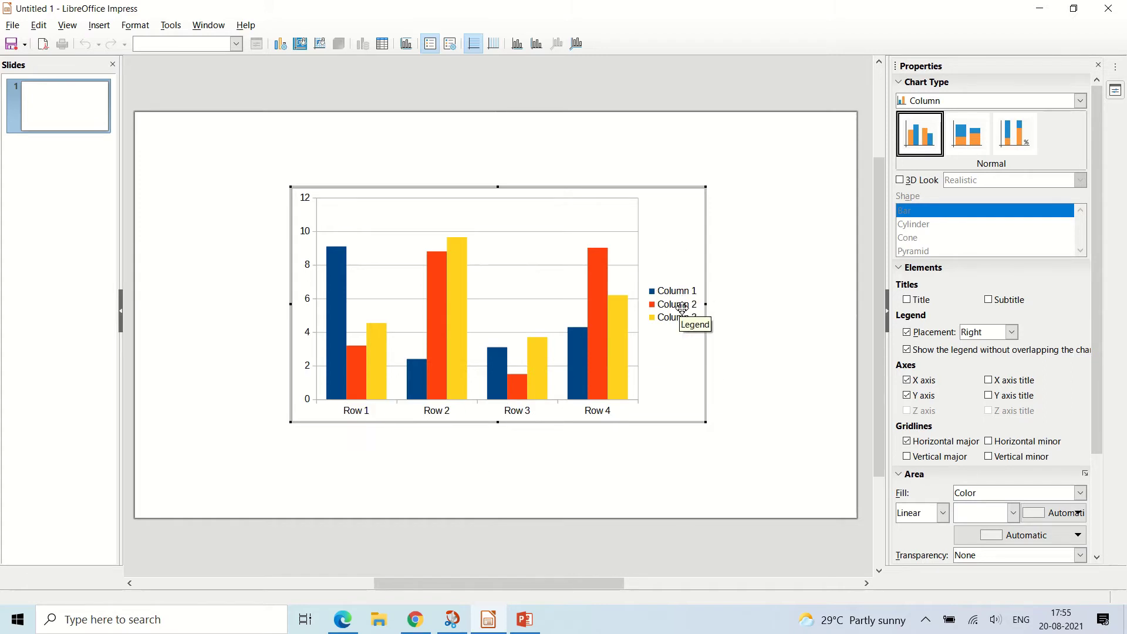
pyautogui.moveTo(361, 6)
# Step: Set the chart type to 3D Look with the Realistic style and plain Bar-shaped columns
pyautogui.click(280, 45)
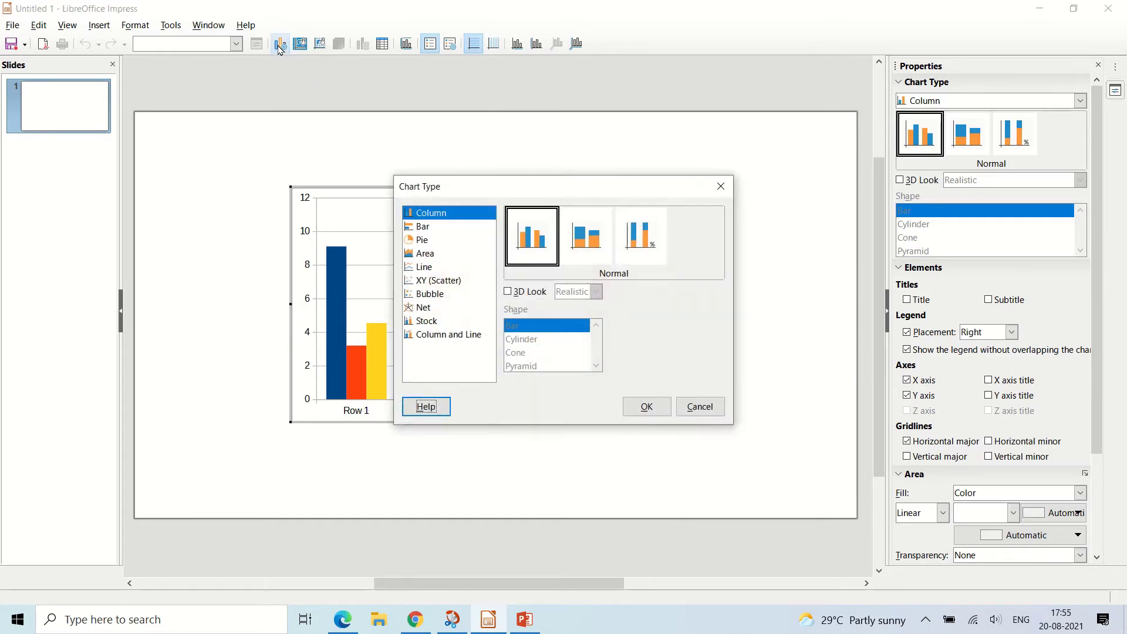
pyautogui.click(528, 293)
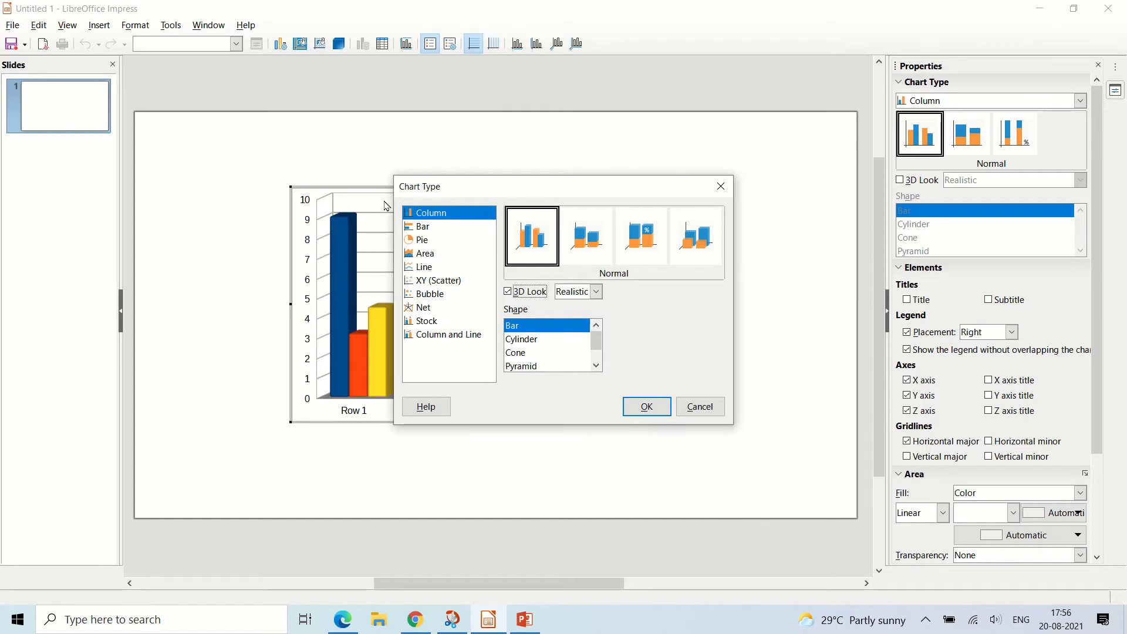
pyautogui.click(540, 340)
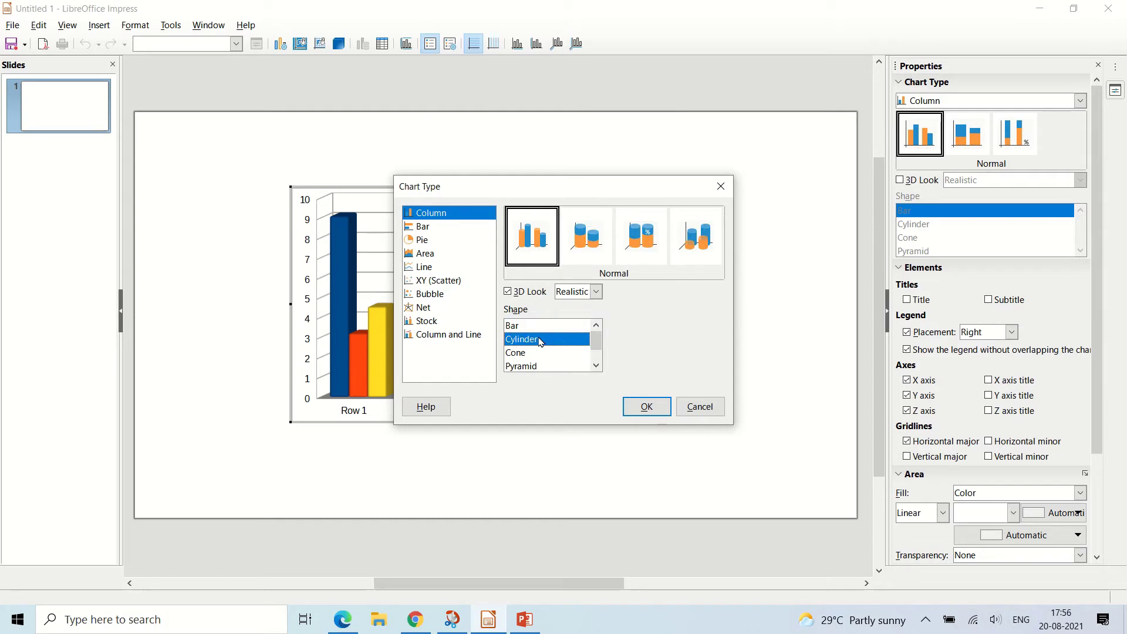
pyautogui.click(559, 353)
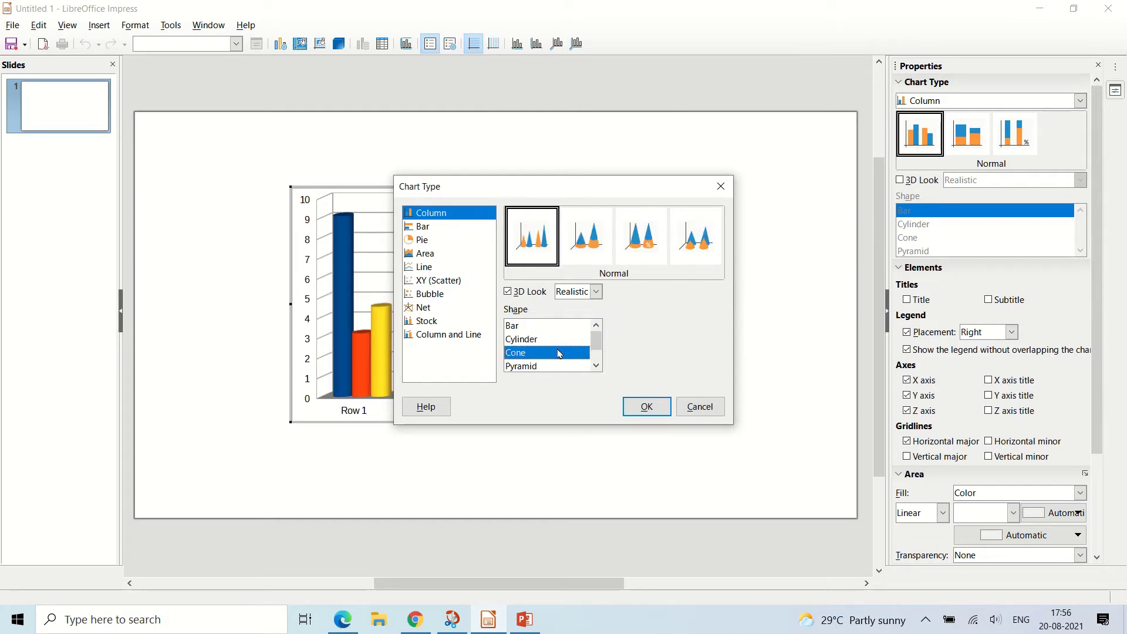
pyautogui.click(559, 366)
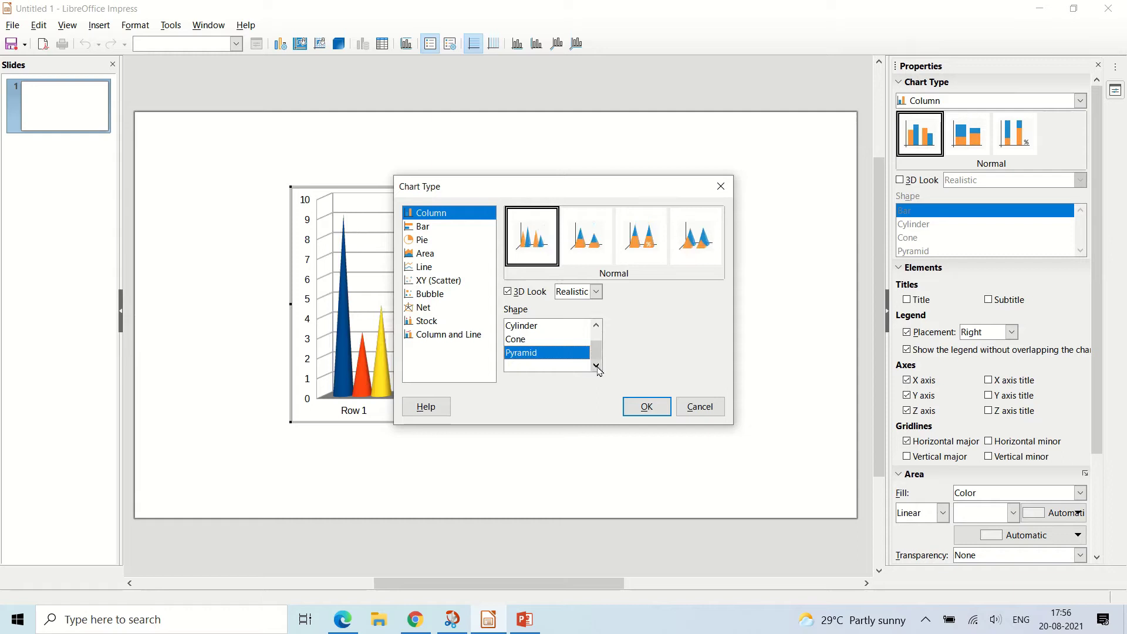
pyautogui.click(531, 331)
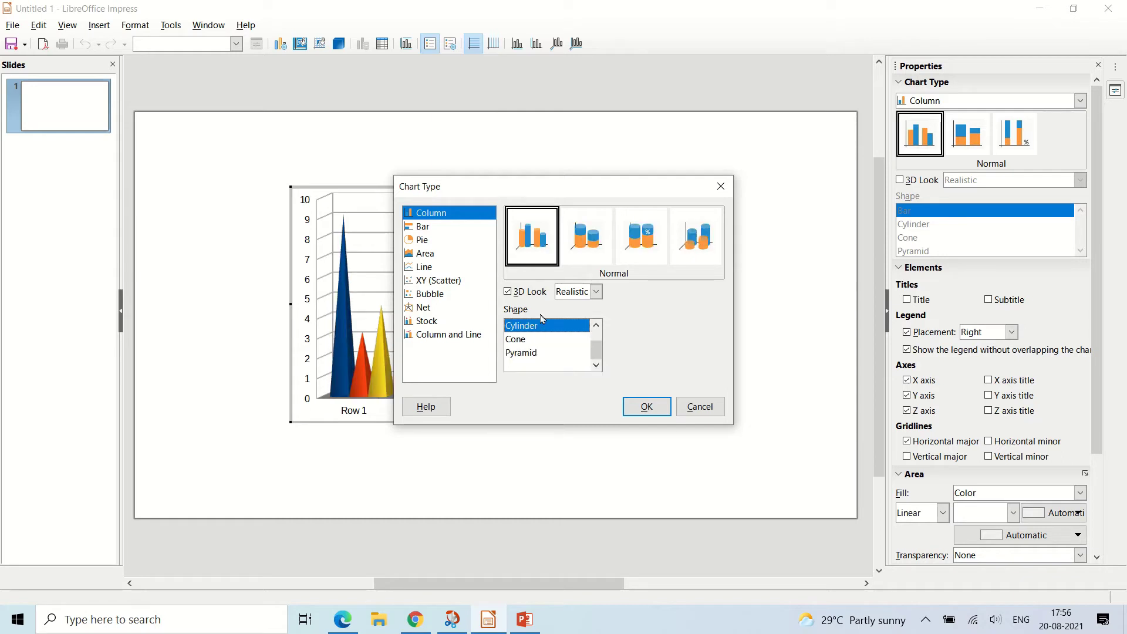
pyautogui.click(596, 291)
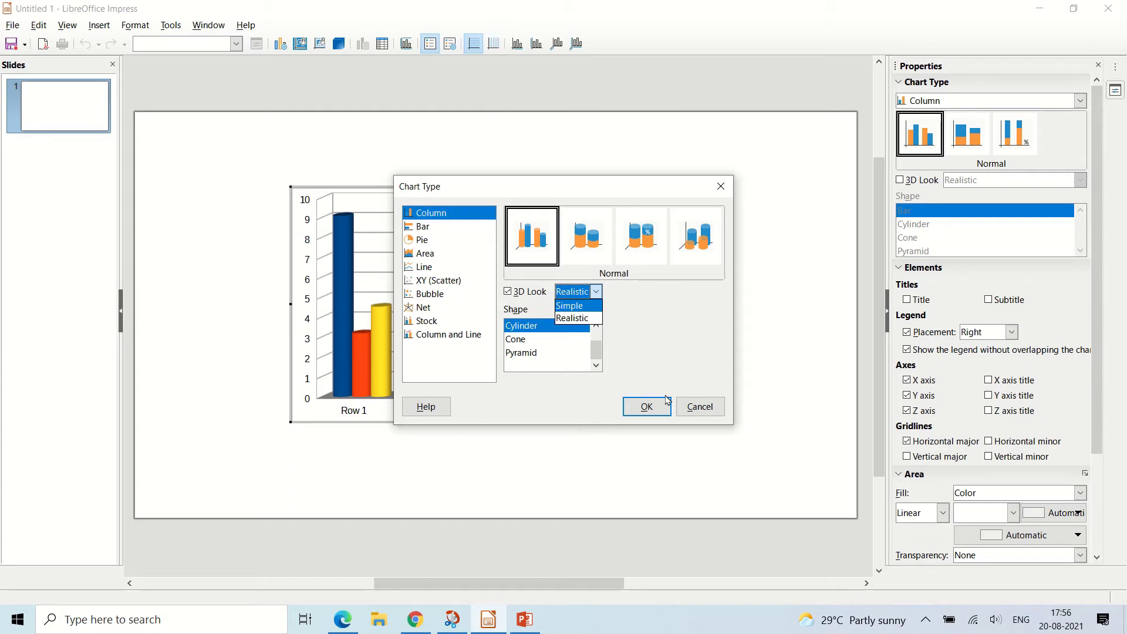
pyautogui.click(651, 379)
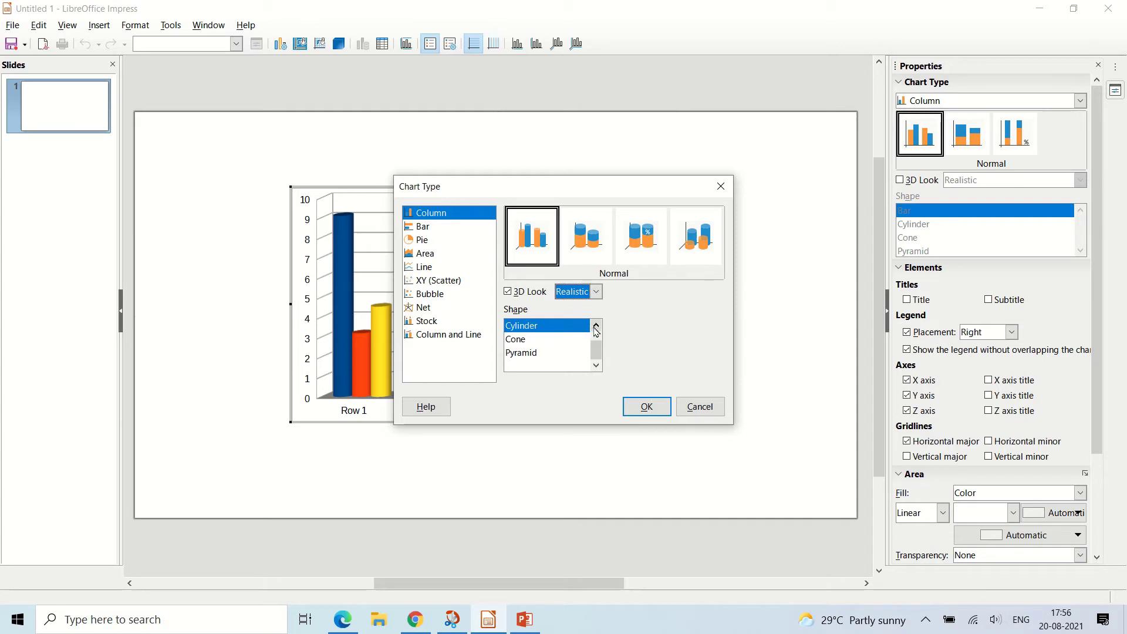
pyautogui.click(595, 324)
pyautogui.click(543, 326)
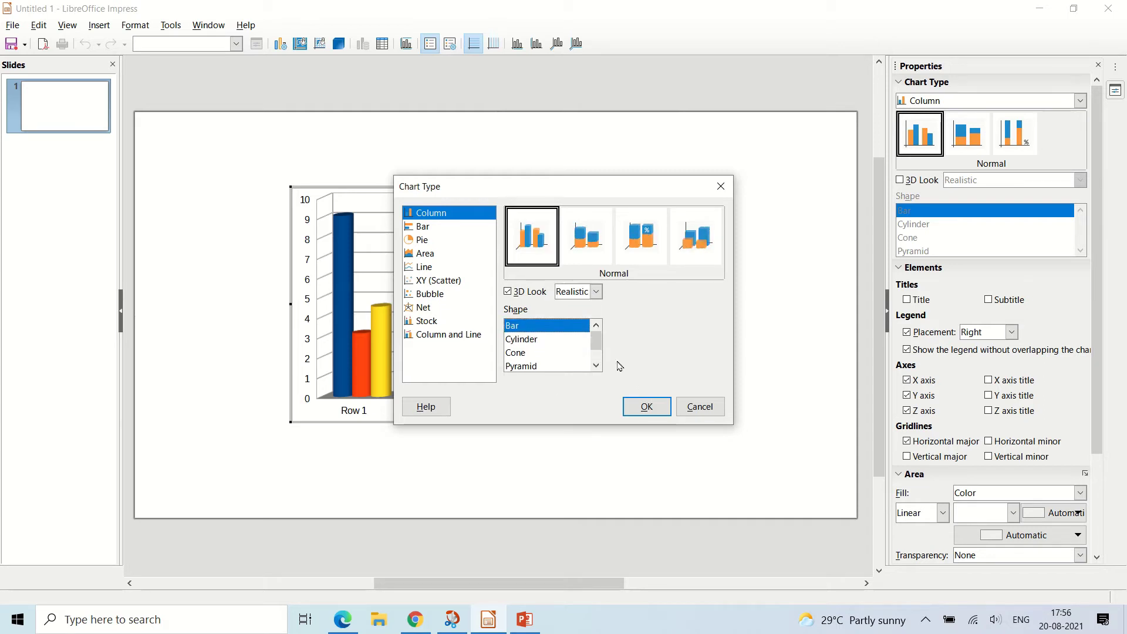
# Step: Apply the realistic 3D bar chart and bring up its Data Table
pyautogui.click(647, 407)
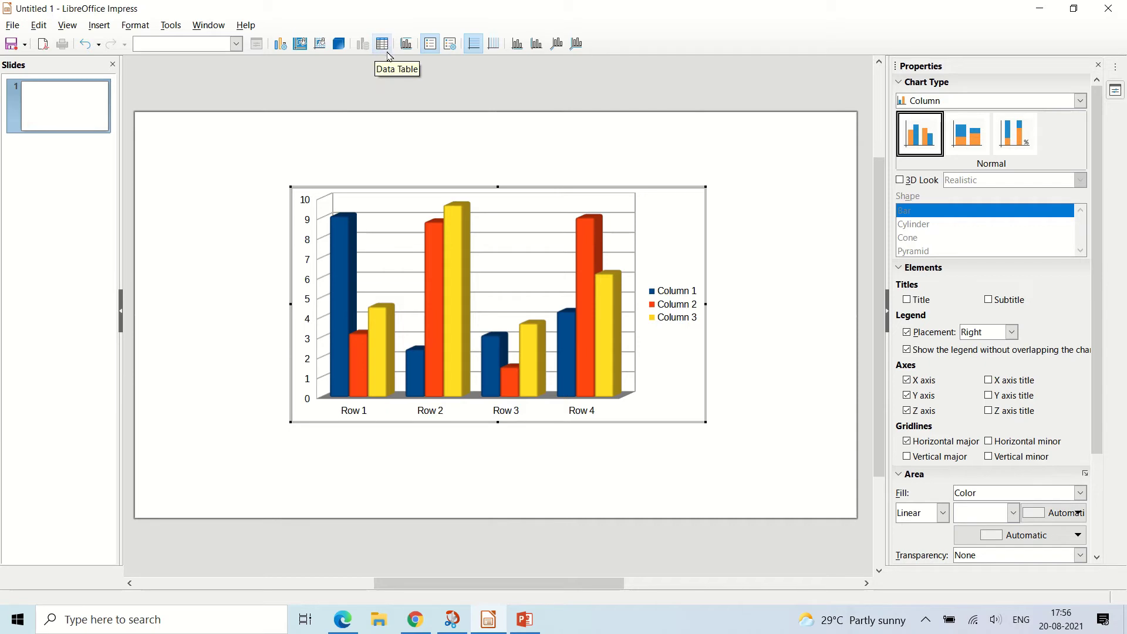
pyautogui.click(387, 56)
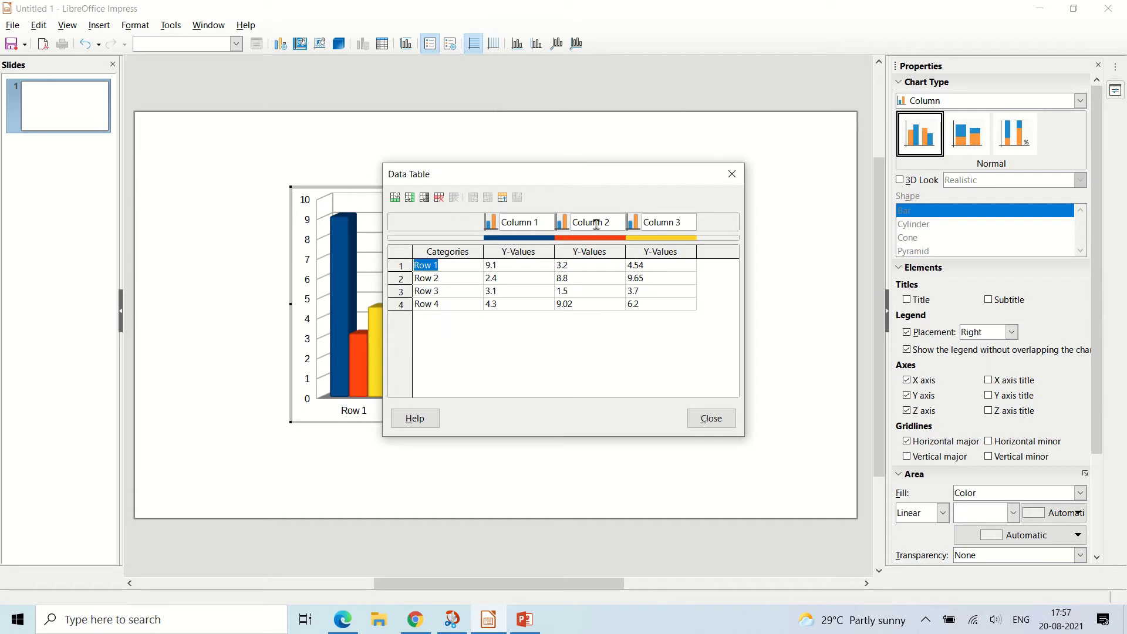
# Step: Name the Column 1 series 'hi' and move the Data Table aside to reveal the legend
pyautogui.click(545, 223)
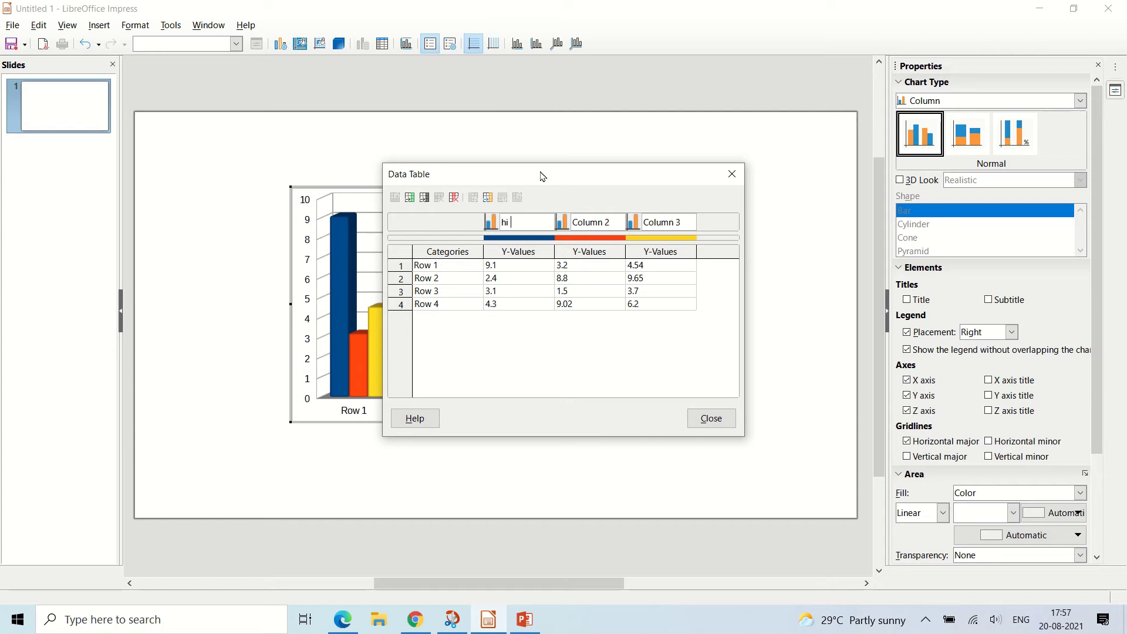
pyautogui.moveTo(539, 176); pyautogui.dragTo(501, 157)
pyautogui.moveTo(784, 167); pyautogui.dragTo(494, 184)
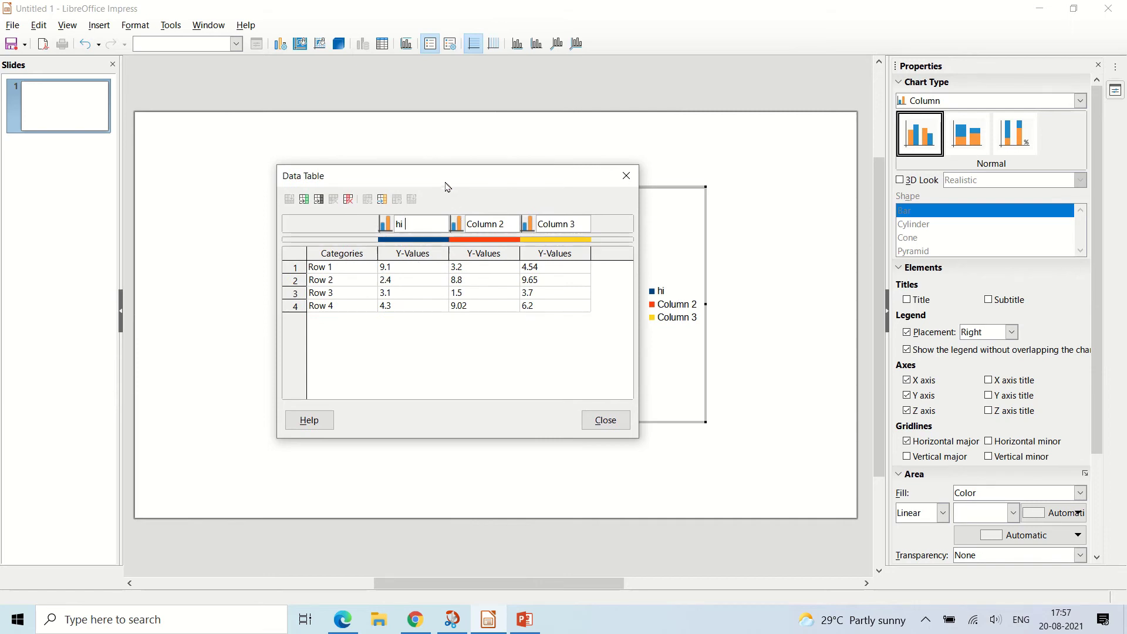
pyautogui.moveTo(445, 183); pyautogui.dragTo(520, 183)
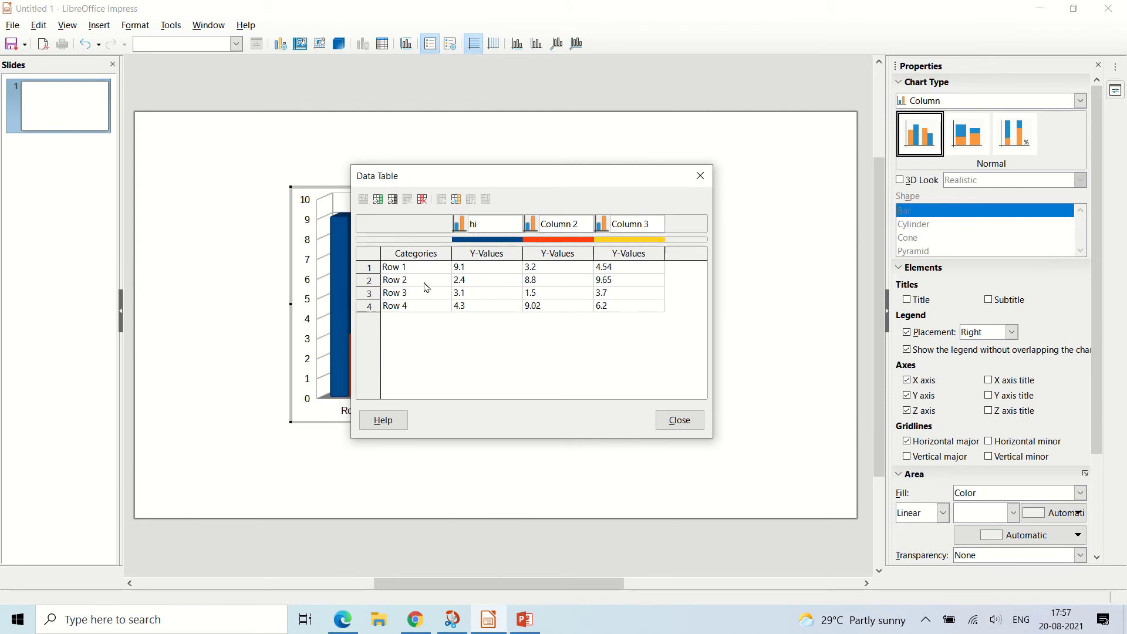
# Step: Relabel the Row 1 category as 'pls subscribe' and commit it by selecting Row 2
pyautogui.click(419, 264)
pyautogui.write('Ro')
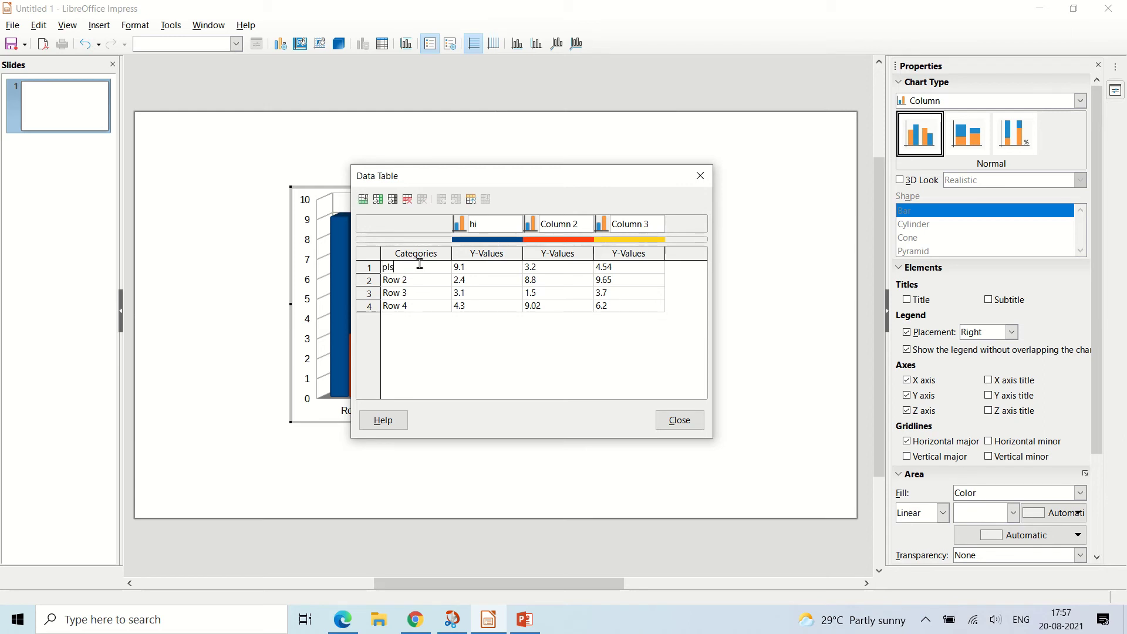
pyautogui.write('pls subscribe')
pyautogui.moveTo(508, 175); pyautogui.dragTo(678, 219)
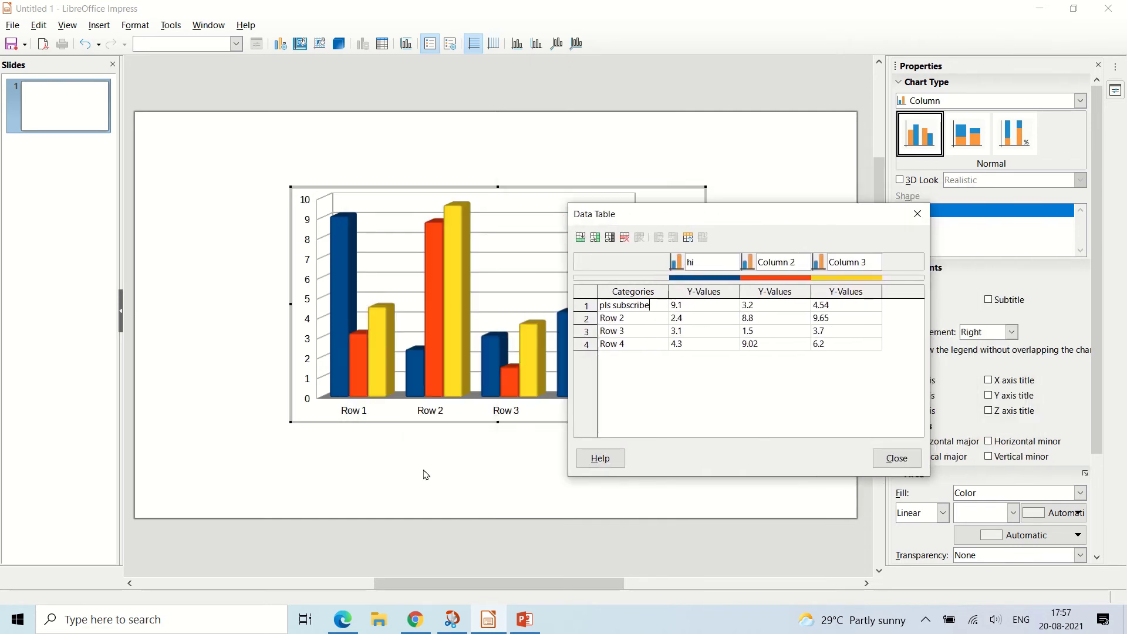
pyautogui.click(650, 318)
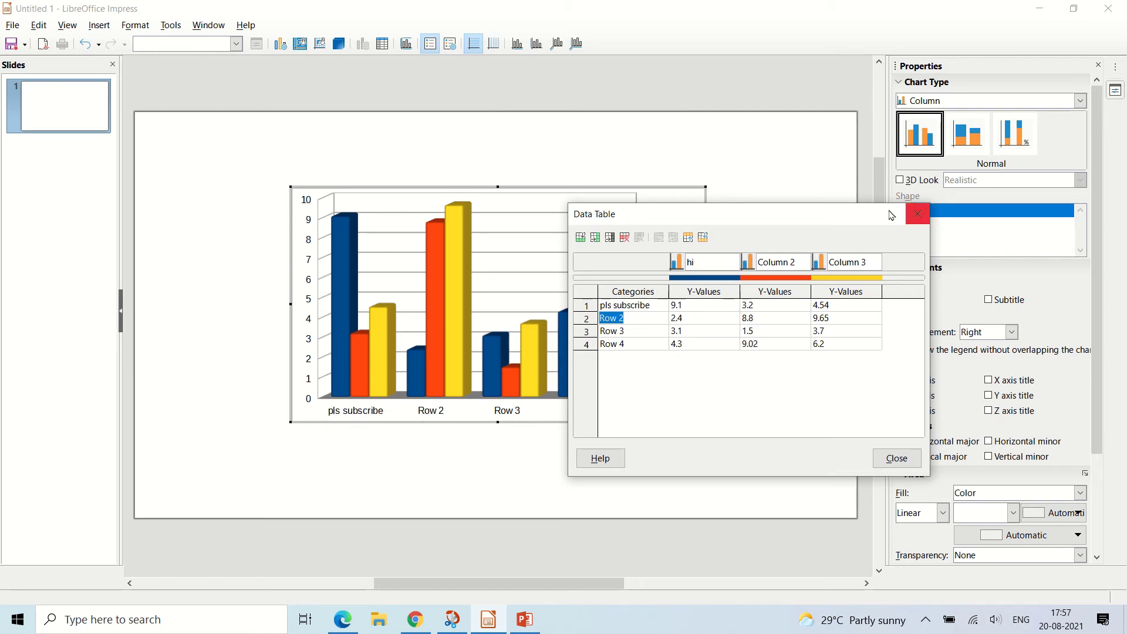
pyautogui.moveTo(852, 208); pyautogui.dragTo(664, 200)
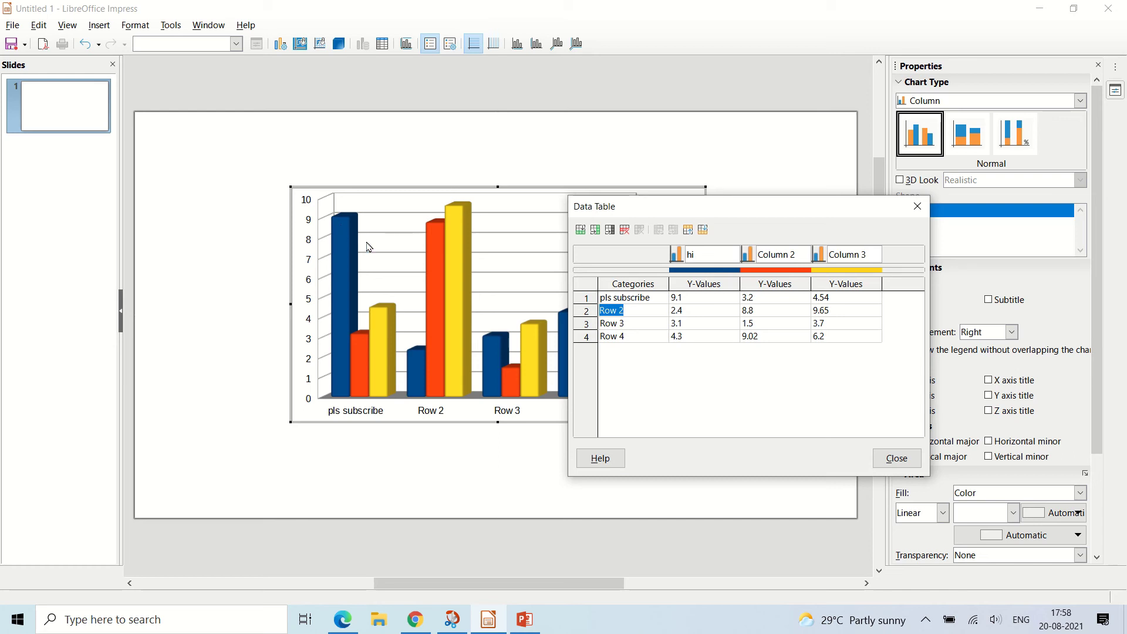
# Step: Delete the first row's 9.1 and 4.54 values, leaving only 3.2 in that row
pyautogui.click(687, 302)
pyautogui.press('BackSpace')
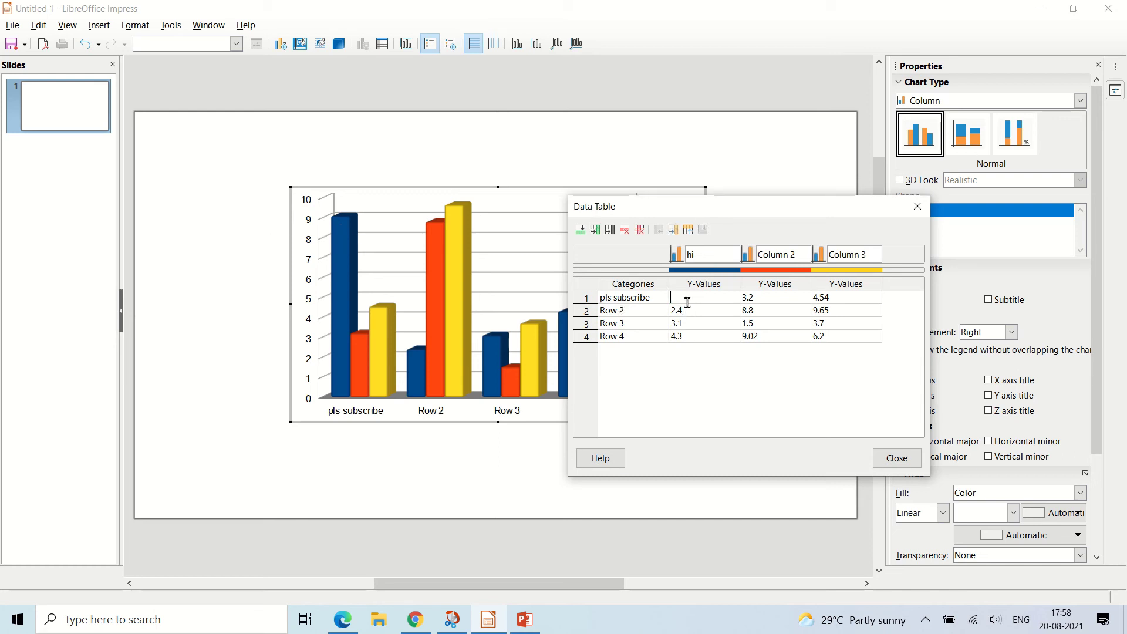
pyautogui.press('Tab')
pyautogui.press('Tab')
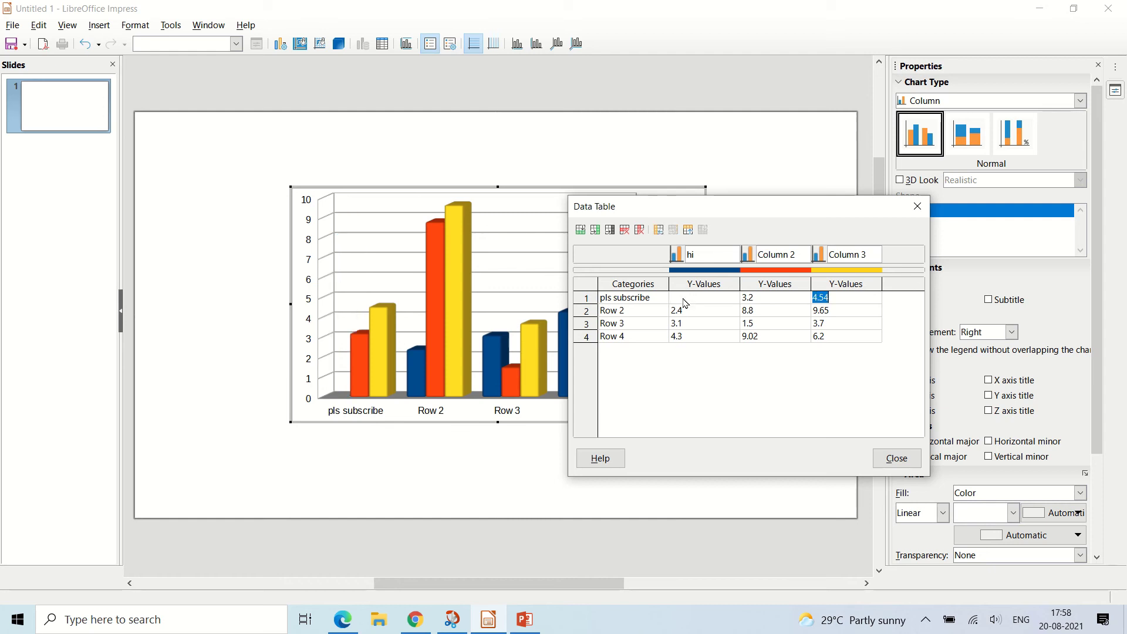
pyautogui.click(683, 298)
pyautogui.press('Tab')
pyautogui.press('Tab')
pyautogui.click(684, 301)
pyautogui.press('Tab')
pyautogui.press('Tab')
pyautogui.press('BackSpace')
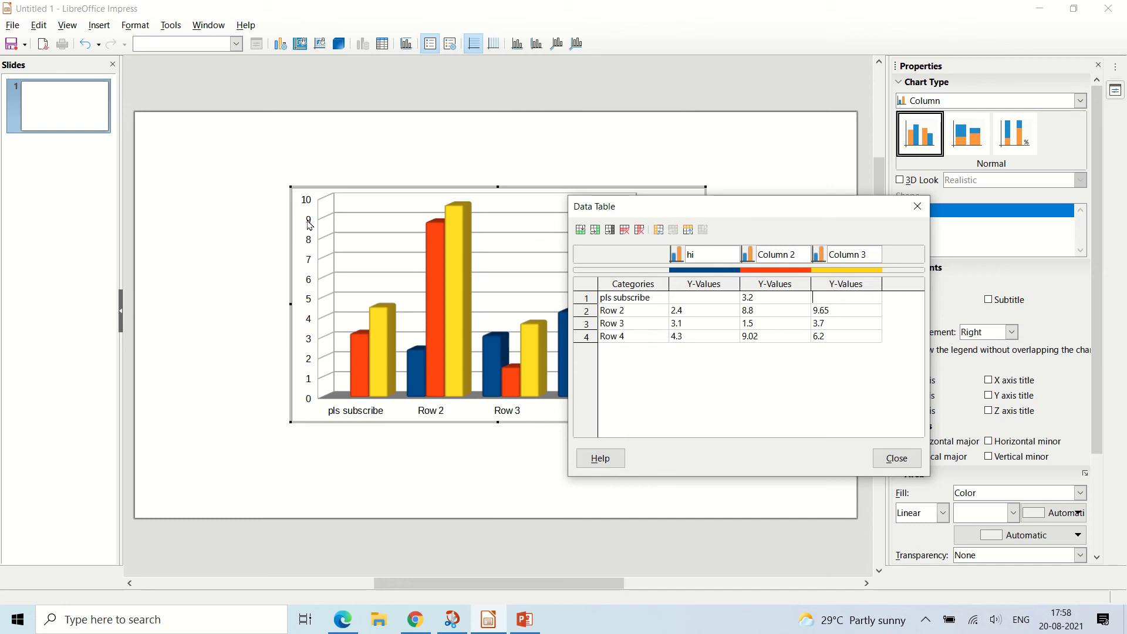
# Step: Remove the 'pls subscribe' row so only Row 2 to Row 4 remain, then close the Data Table
pyautogui.click(583, 234)
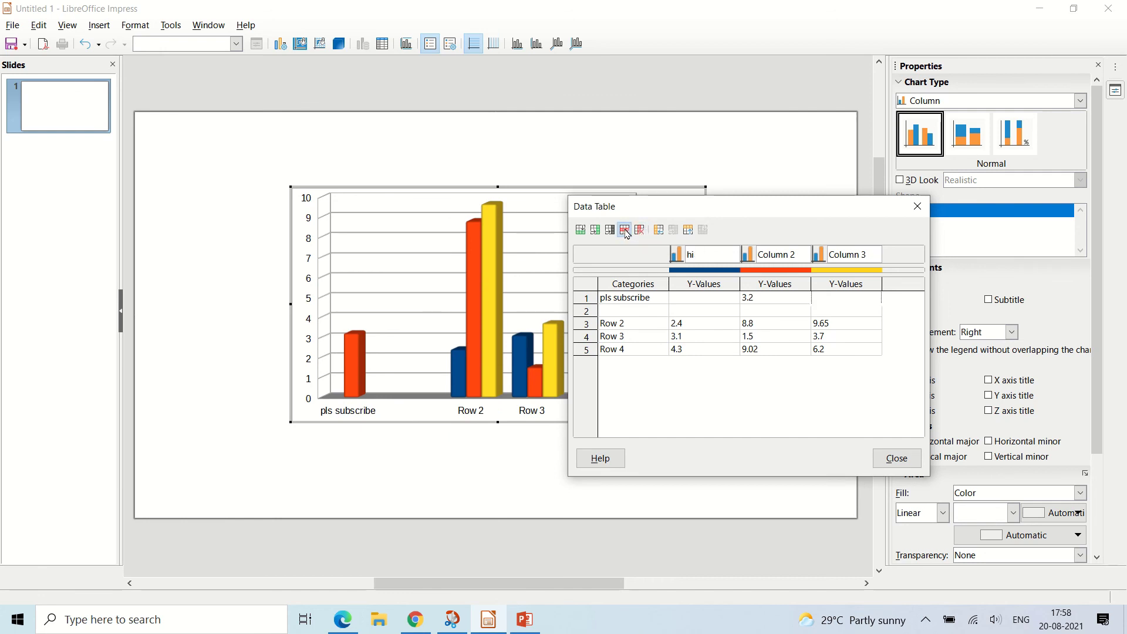
pyautogui.click(626, 231)
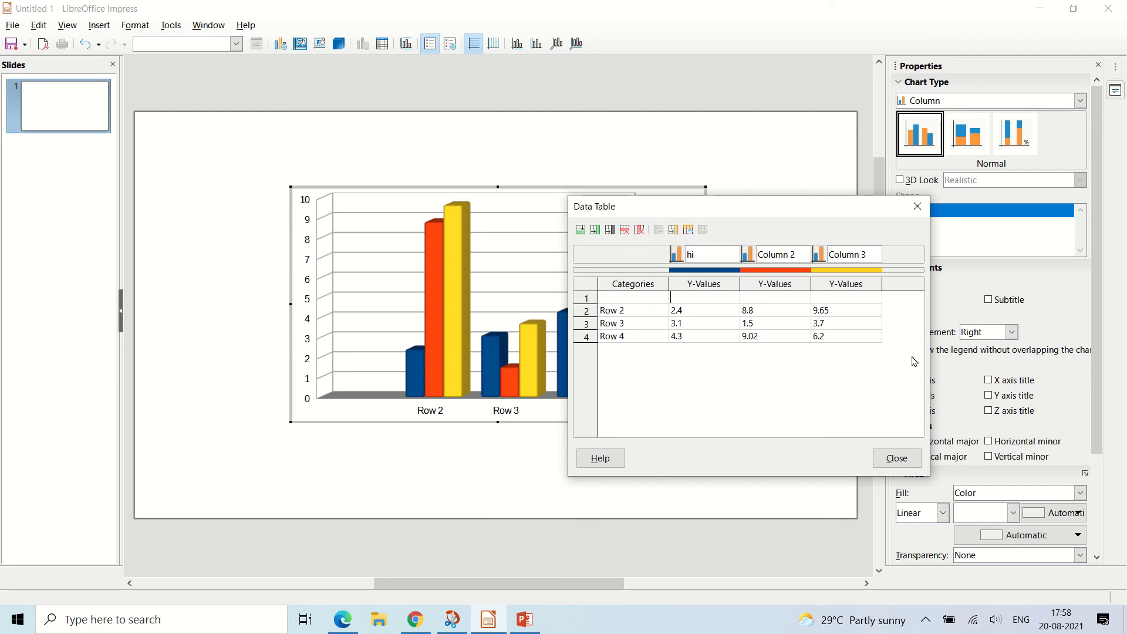
pyautogui.click(897, 458)
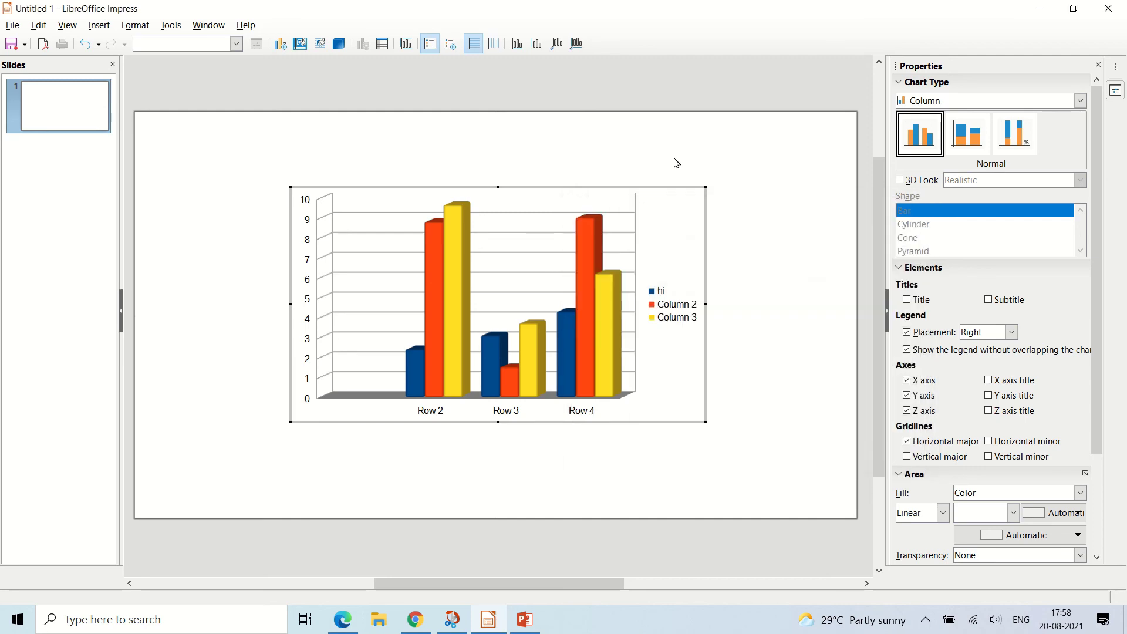
pyautogui.moveTo(636, 13)
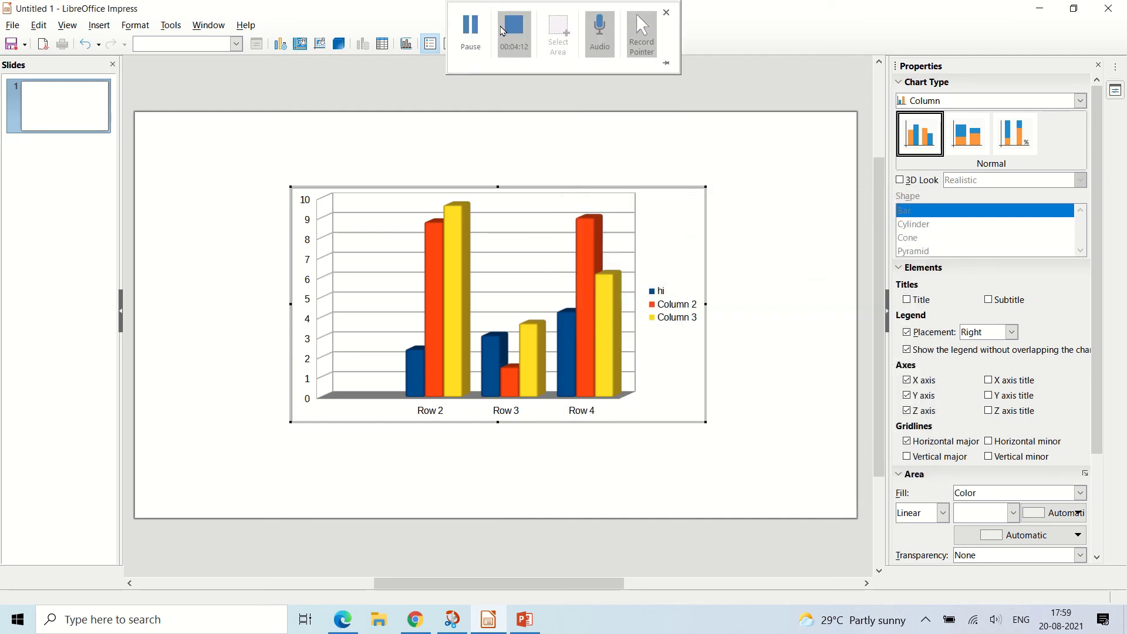